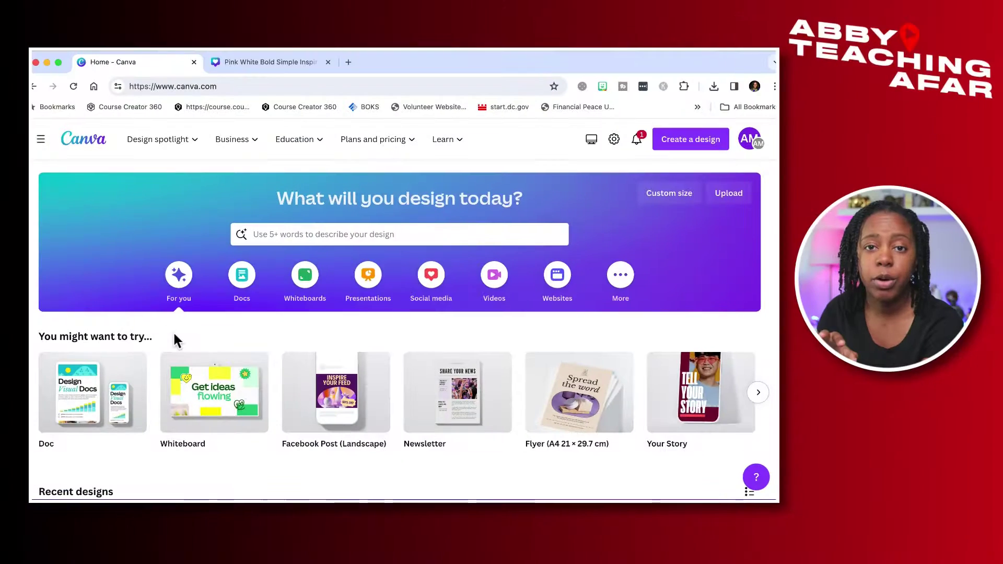
Click into the 'Use 5+ words to describe your design' search box on the home page
{"action": "left_click", "coordinate": [302, 234]}
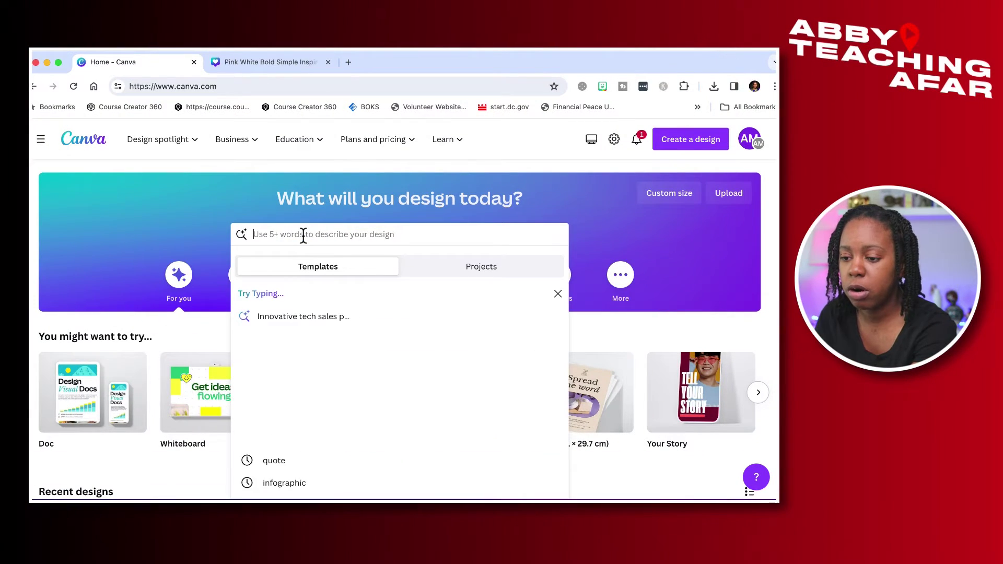
Search templates for 'quote' and scroll through the results grid
{"action": "type", "text": "quote"}
{"action": "key", "text": "Return"}
{"action": "scroll", "coordinate": [563, 365], "scroll_direction": "down", "scroll_amount": 5}
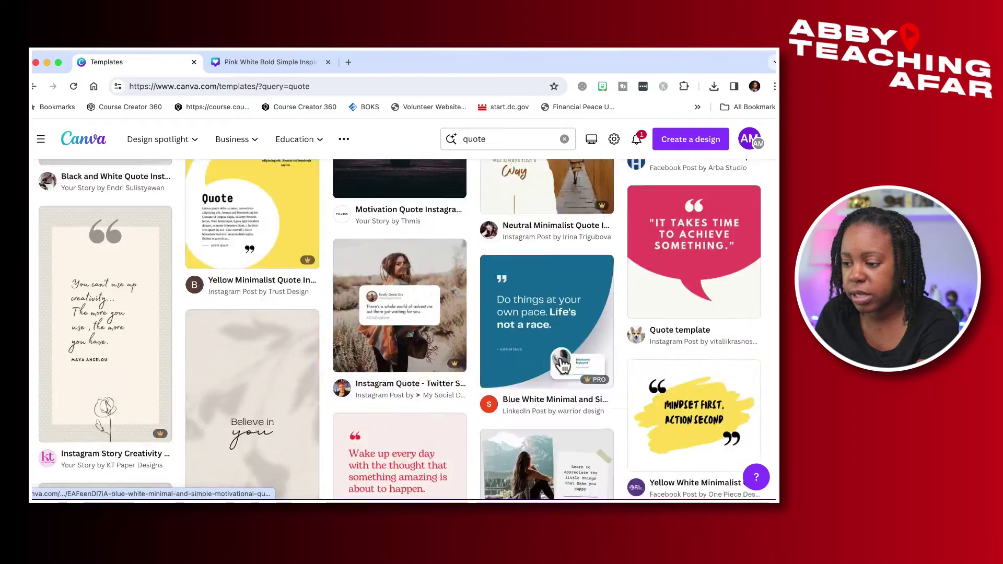
{"action": "scroll", "coordinate": [563, 366], "scroll_direction": "down", "scroll_amount": 10}
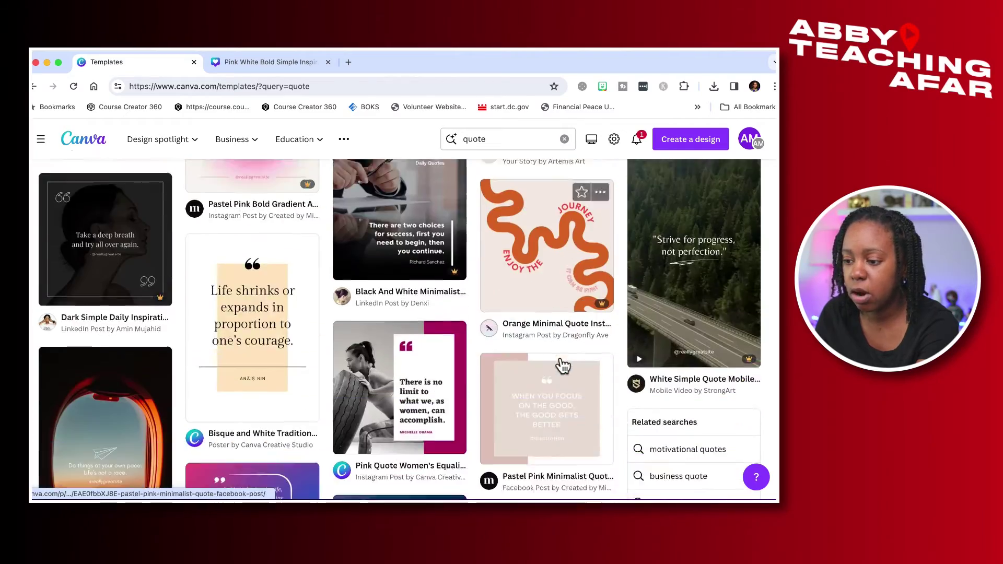
{"action": "scroll", "coordinate": [563, 366], "scroll_direction": "down", "scroll_amount": 15}
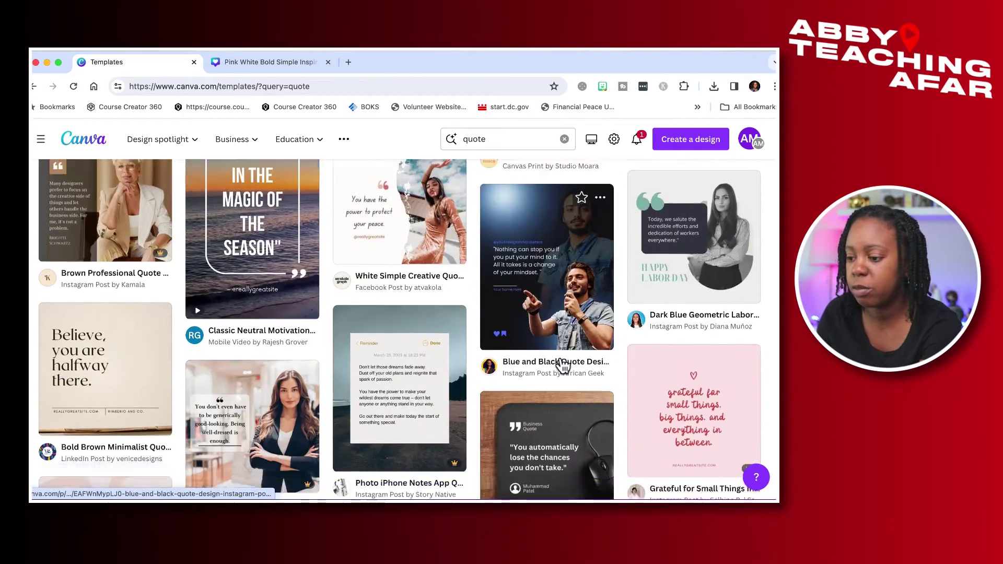
{"action": "scroll", "coordinate": [564, 365], "scroll_direction": "up", "scroll_amount": 3}
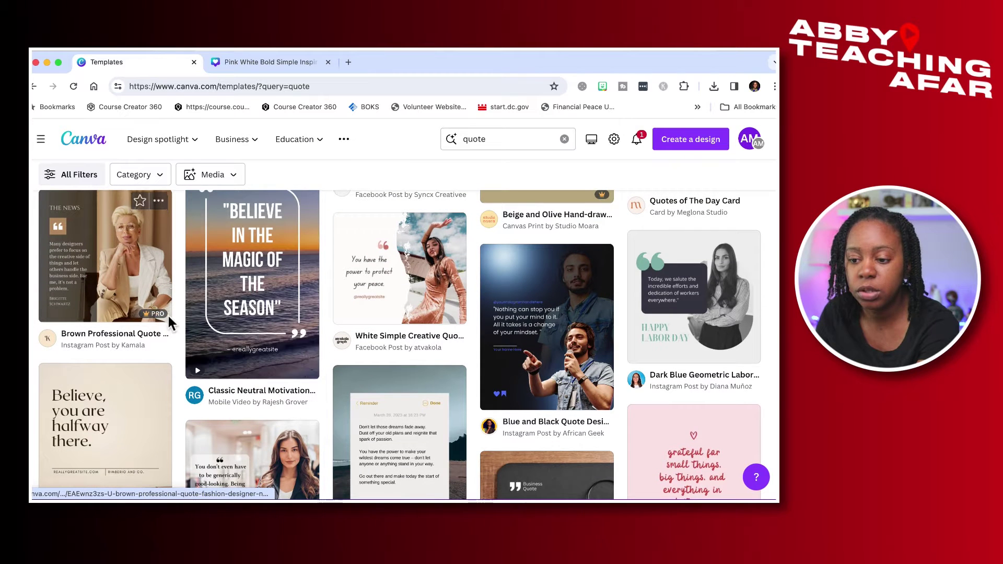
Open the Blue and Black Quote Design Instagram Post template from the results
{"action": "mouse_move", "coordinate": [156, 315]}
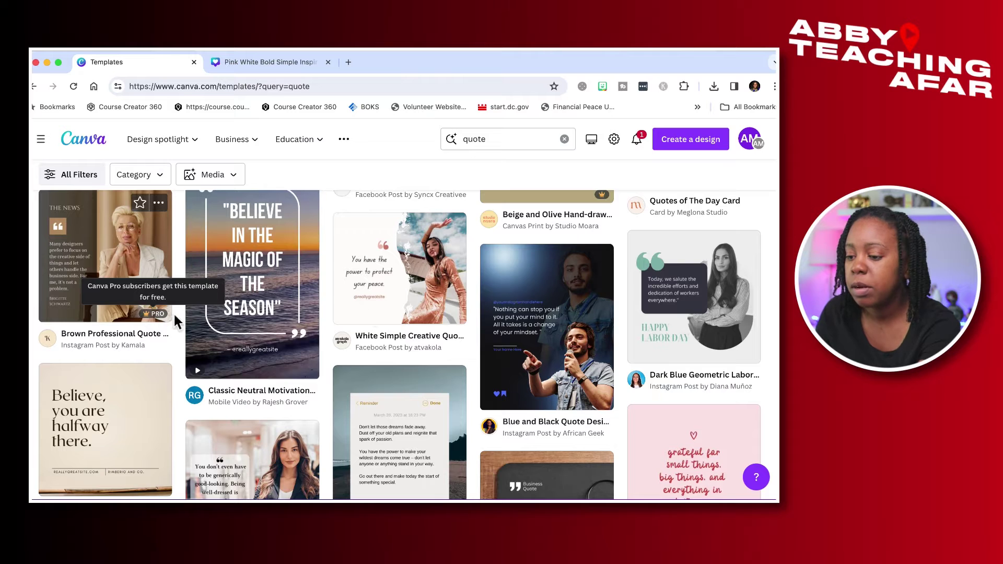
{"action": "scroll", "coordinate": [440, 412], "scroll_direction": "down", "scroll_amount": 2}
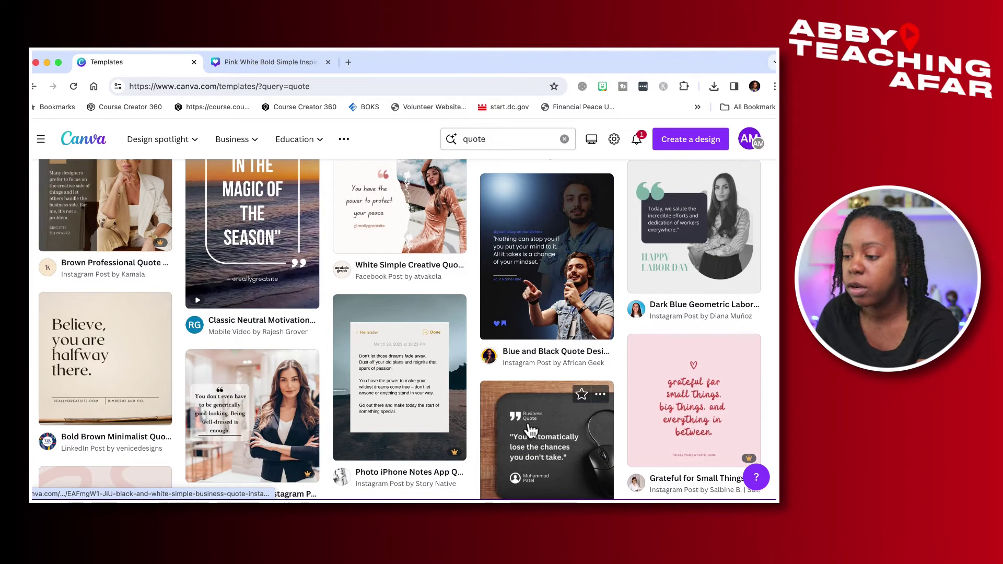
{"action": "left_click", "coordinate": [565, 280]}
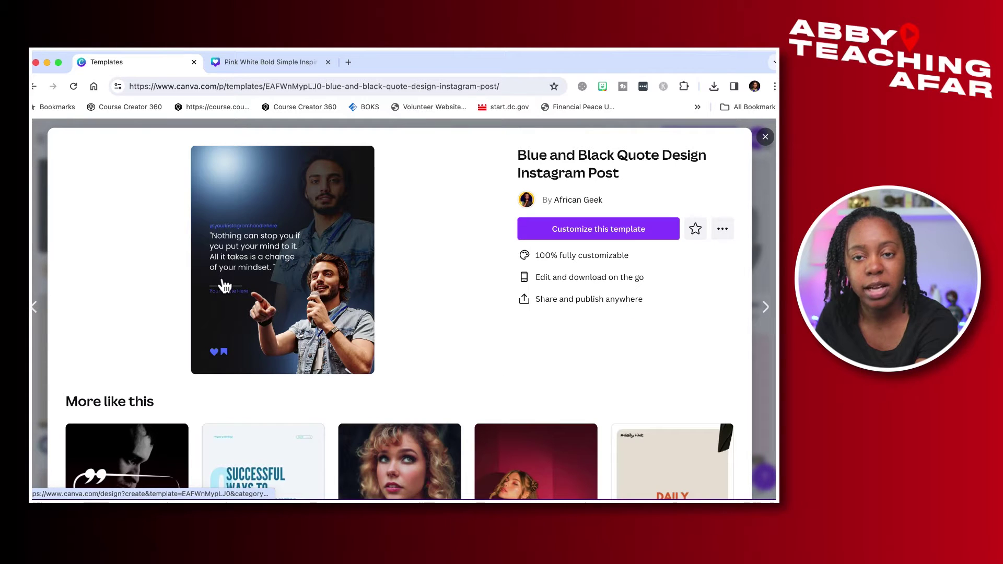
Customize the Blue and Black Quote Design template after checking Magic Switch, and view the Brand Kit
{"action": "left_click", "coordinate": [602, 234]}
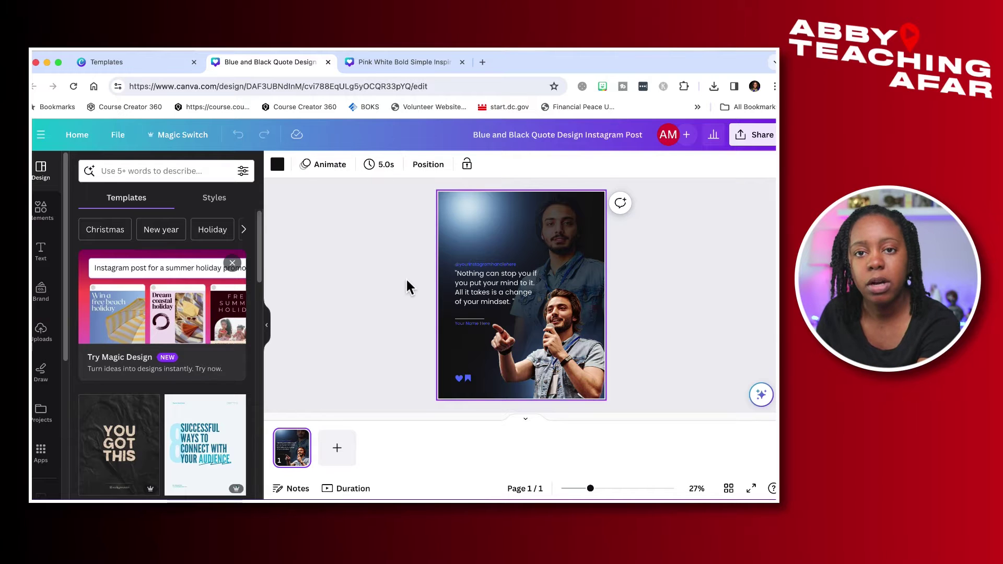
{"action": "left_click", "coordinate": [183, 135]}
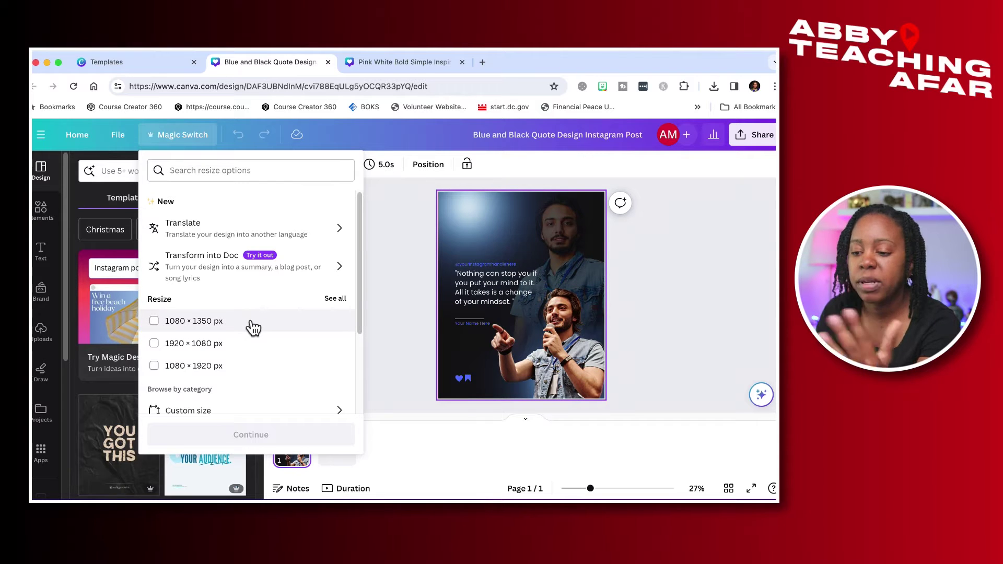
{"action": "left_click", "coordinate": [398, 272]}
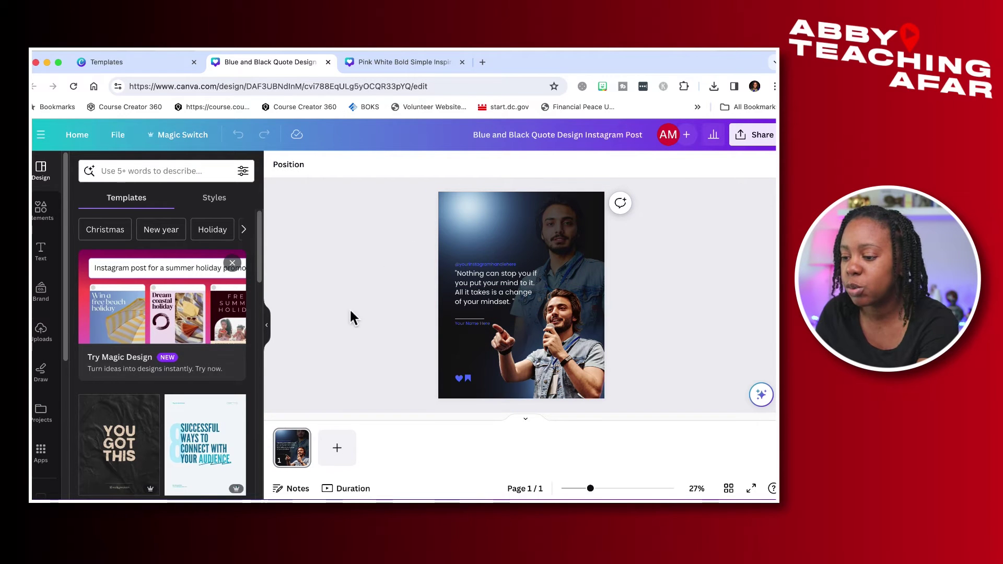
{"action": "left_click", "coordinate": [42, 295]}
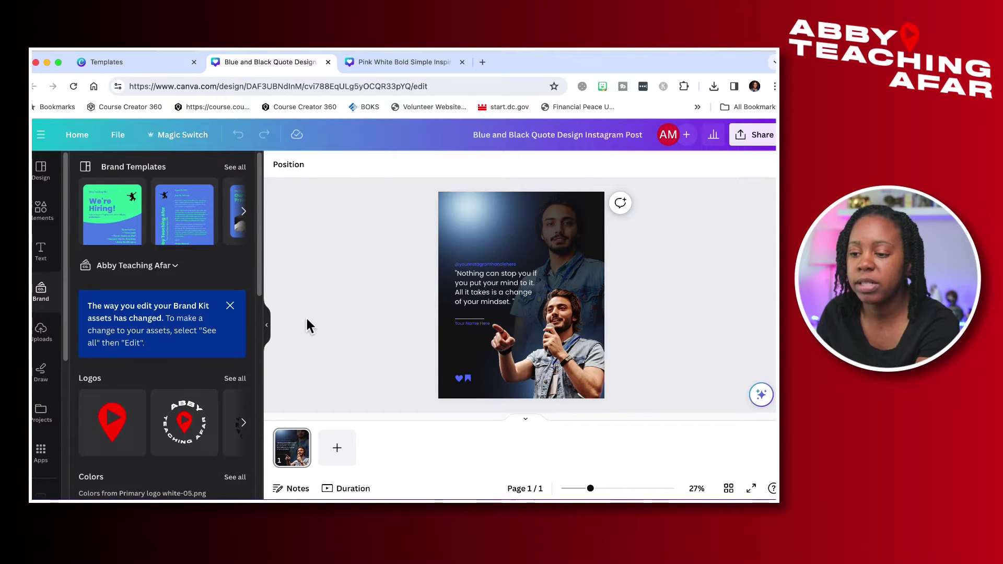
Shuffle the brand colours repeatedly until the post has a yellow gradient background with white text
{"action": "scroll", "coordinate": [189, 377], "scroll_direction": "down", "scroll_amount": 3}
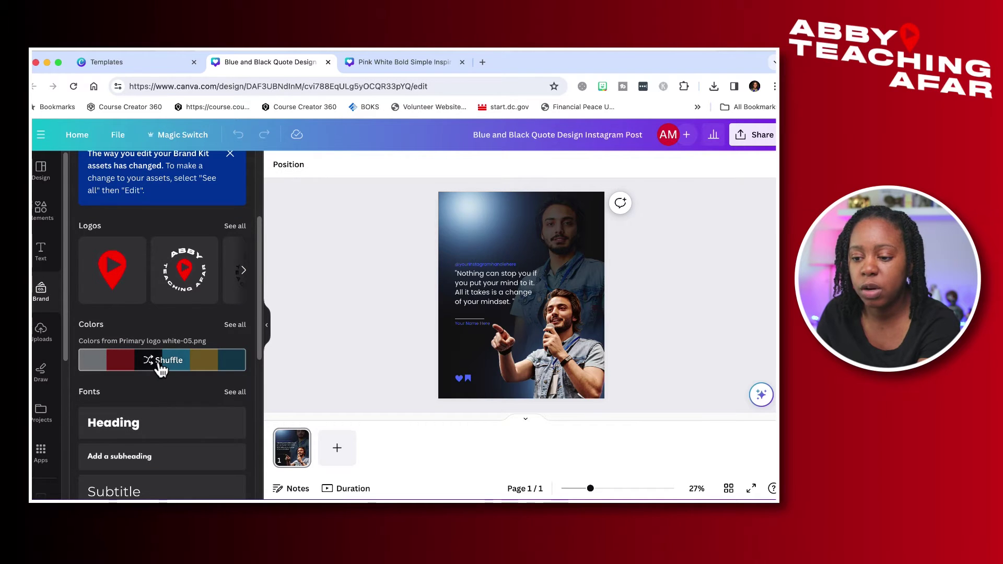
{"action": "left_click", "coordinate": [160, 366]}
{"action": "left_click", "coordinate": [160, 366]}
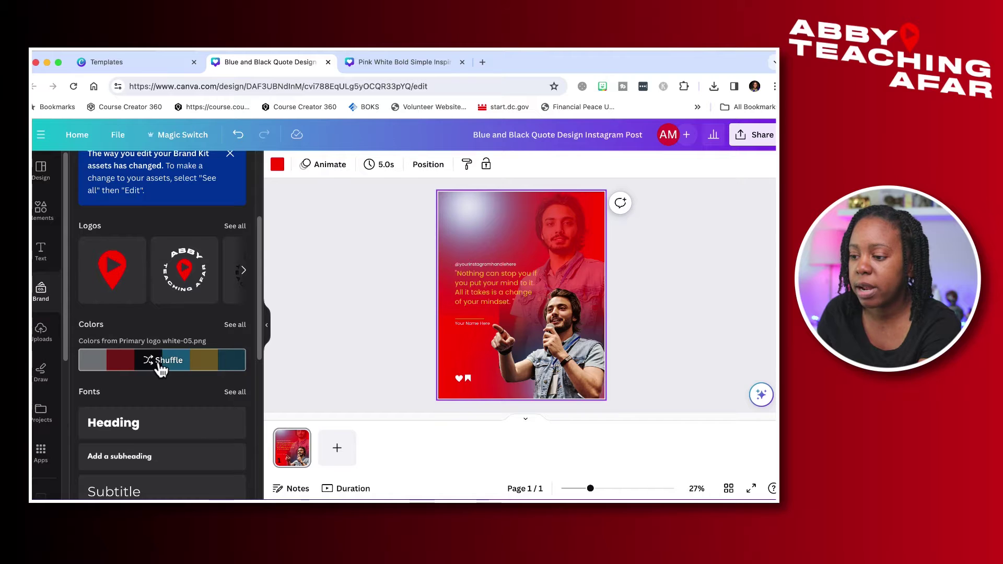
{"action": "left_click", "coordinate": [160, 365]}
{"action": "left_click", "coordinate": [161, 366]}
{"action": "left_click", "coordinate": [160, 366]}
{"action": "left_click", "coordinate": [160, 365]}
{"action": "left_click", "coordinate": [160, 366]}
{"action": "left_click", "coordinate": [160, 365]}
{"action": "left_click", "coordinate": [161, 366]}
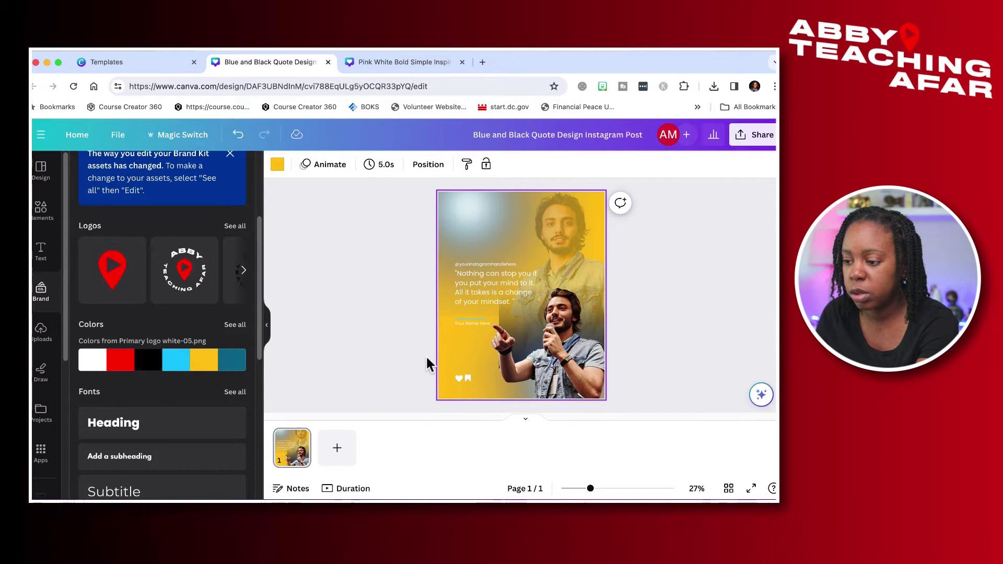
Delete the lower photo of the man, trying and undoing a transparency change
{"action": "left_click", "coordinate": [572, 353]}
{"action": "key", "text": "Delete"}
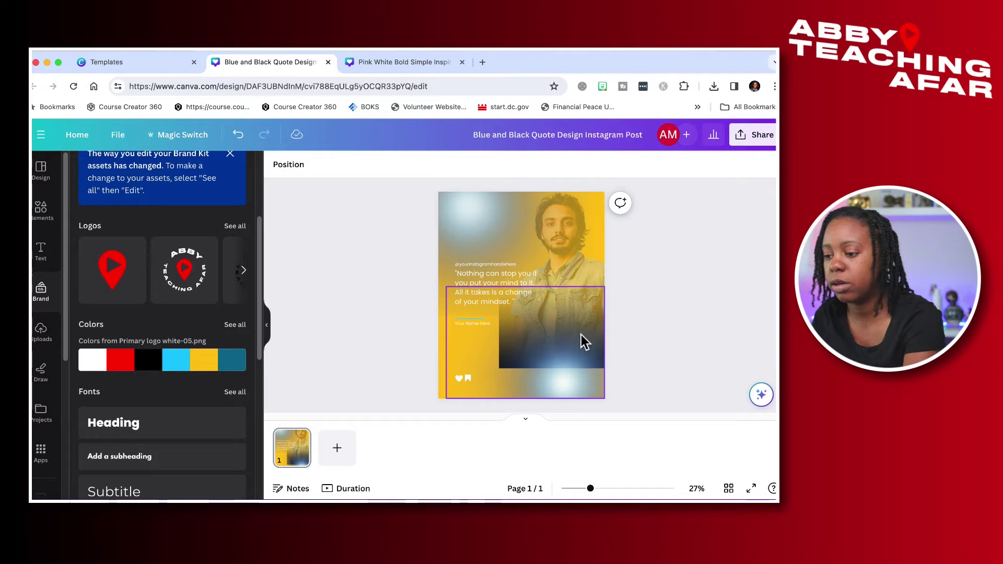
{"action": "left_click", "coordinate": [570, 232]}
{"action": "left_click", "coordinate": [550, 164]}
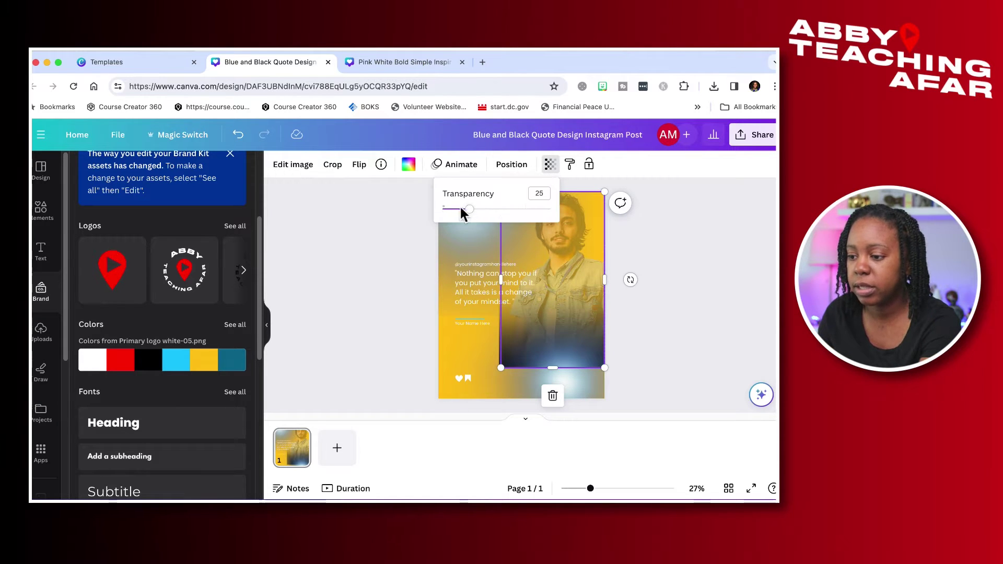
{"action": "key", "text": "ctrl+z"}
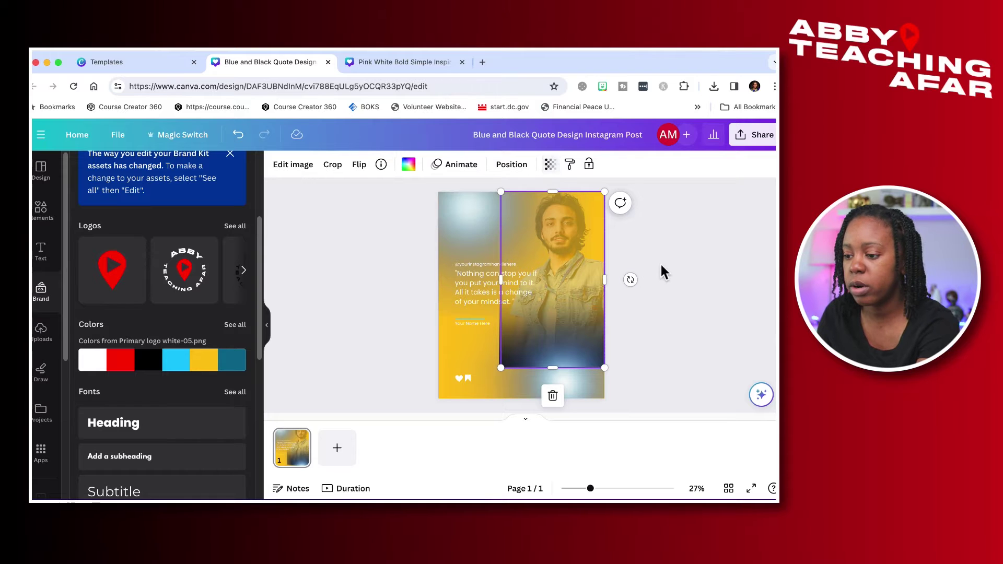
{"action": "key", "text": "ctrl+z"}
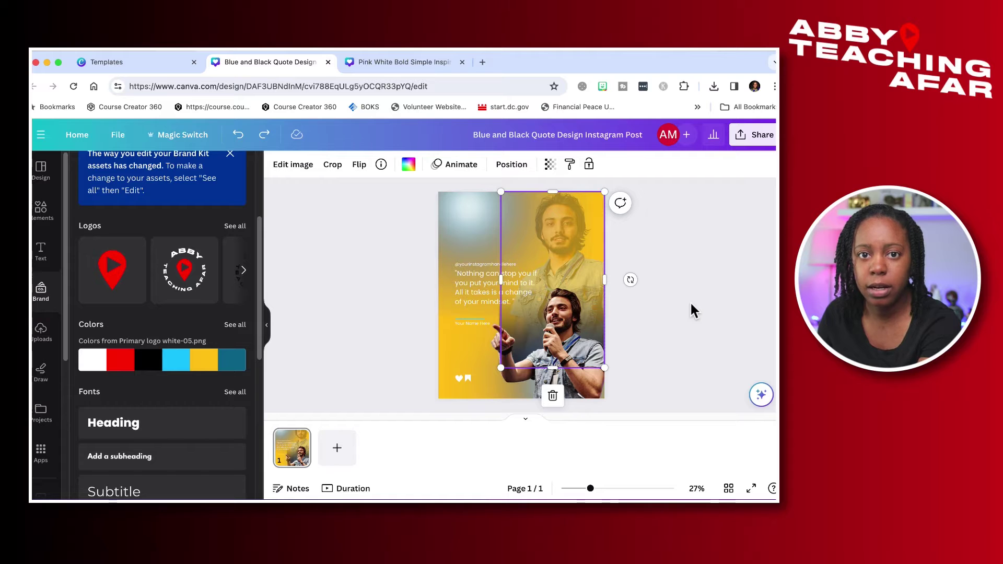
{"action": "key", "text": "ctrl+shift+z"}
{"action": "key", "text": "ctrl+shift+z"}
Remove the upper man's photo from its frame, leaving the frame empty
{"action": "left_click", "coordinate": [566, 304]}
{"action": "left_click", "coordinate": [571, 264]}
{"action": "key", "text": "Delete"}
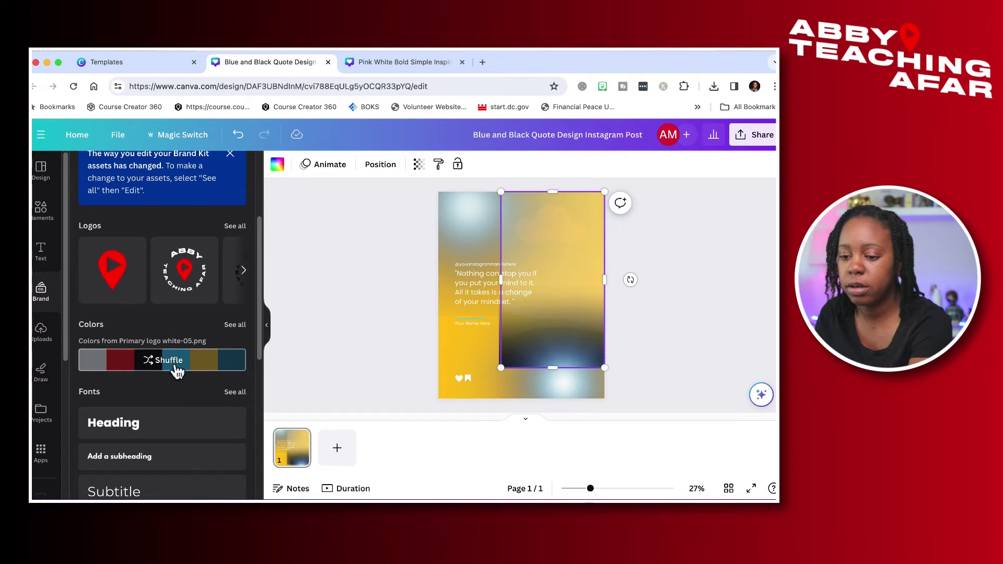
Add the second brand photo to the lower-right corner and check the gradient overlay's transparency
{"action": "scroll", "coordinate": [178, 371], "scroll_direction": "down", "scroll_amount": 6}
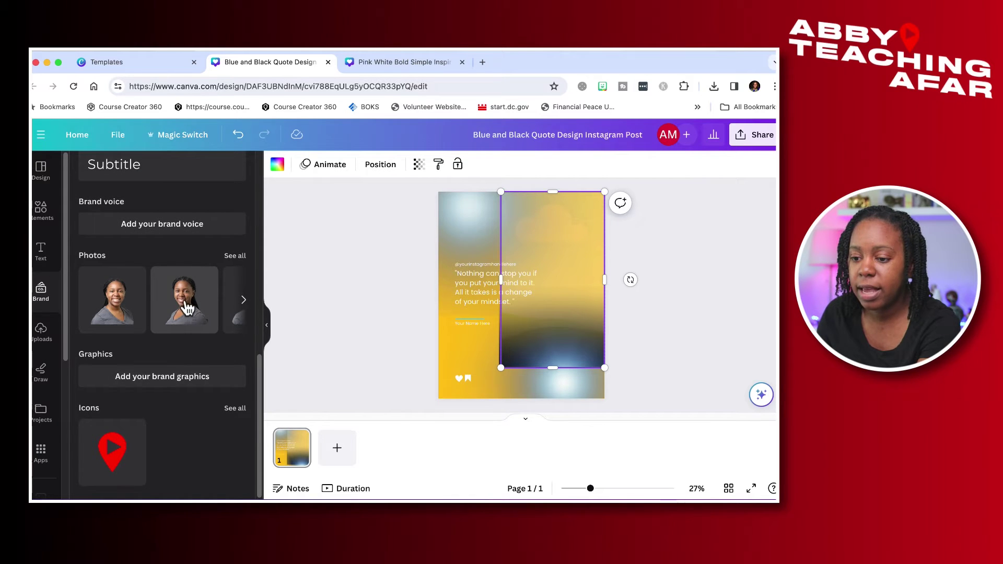
{"action": "left_click", "coordinate": [185, 303]}
{"action": "left_click_drag", "start_coordinate": [529, 303], "coordinate": [555, 342]}
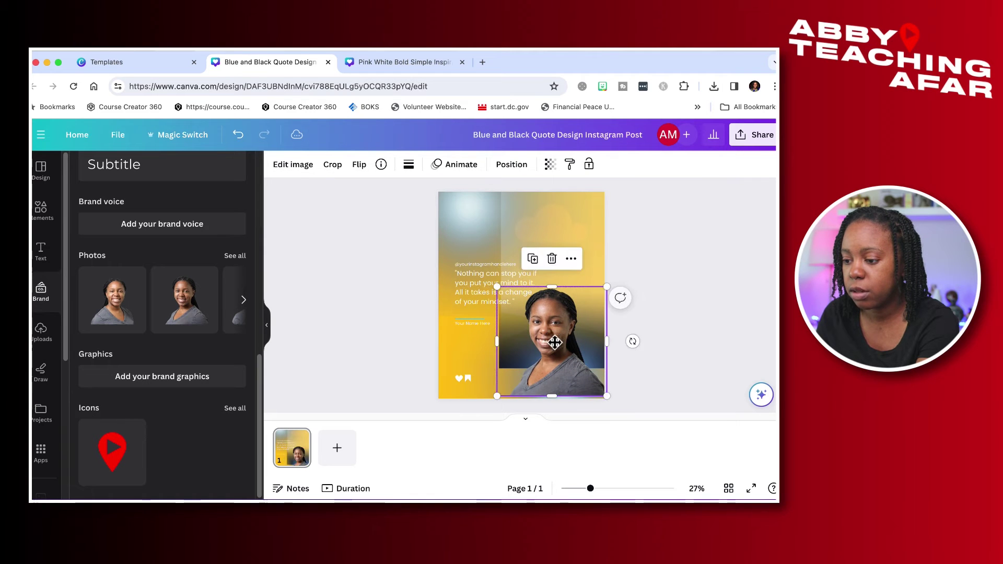
{"action": "left_click", "coordinate": [579, 246]}
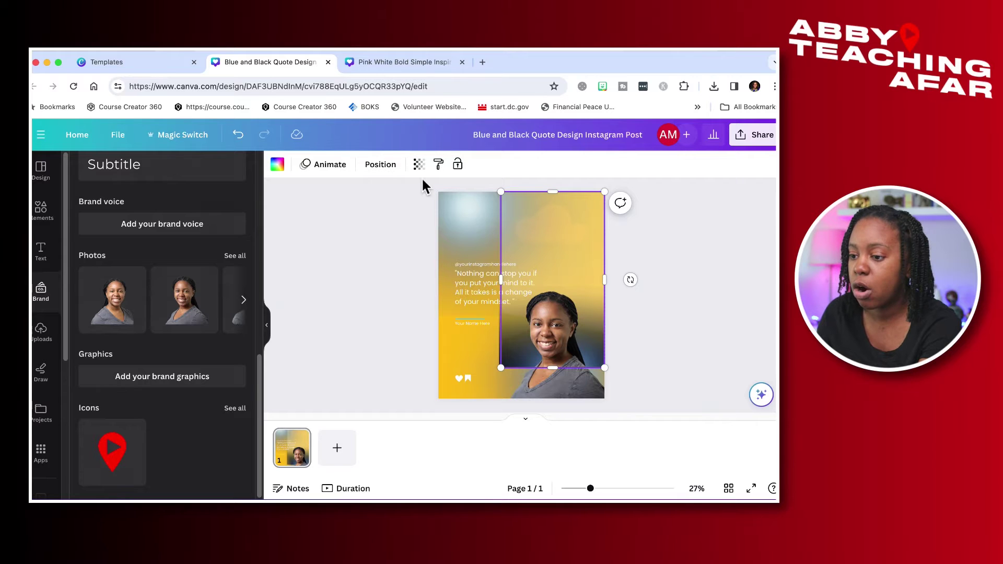
{"action": "left_click", "coordinate": [419, 164]}
{"action": "left_click", "coordinate": [693, 256]}
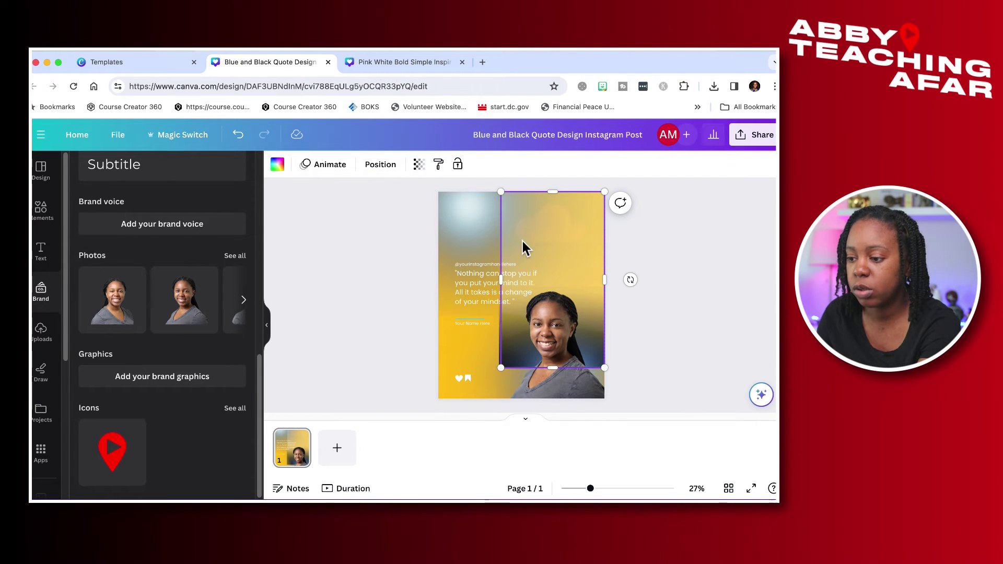
Drag a brand photo of the smiling woman into the upper background frame at transparency 25
{"action": "left_click", "coordinate": [244, 301]}
{"action": "left_click", "coordinate": [245, 302]}
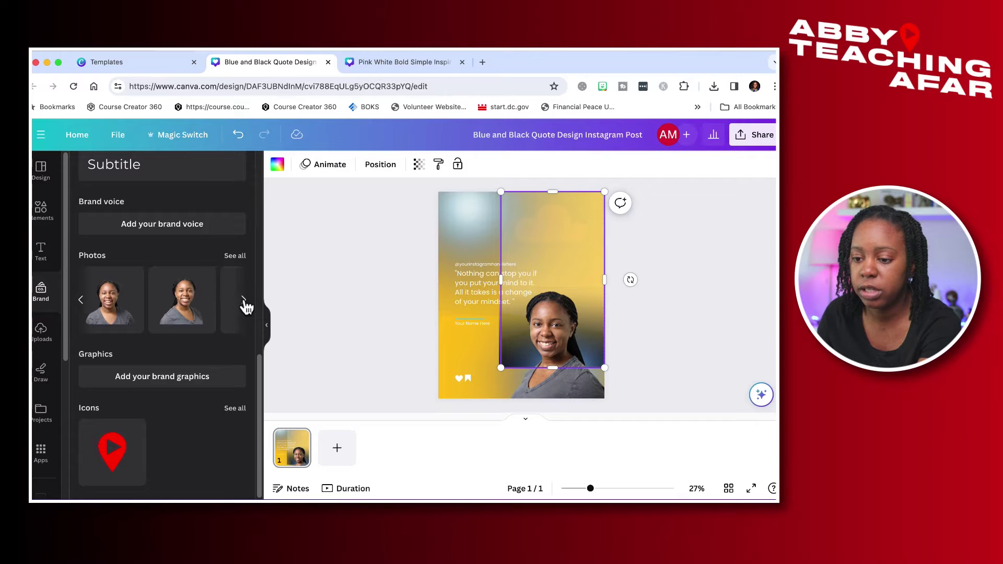
{"action": "left_click_drag", "start_coordinate": [205, 313], "coordinate": [569, 243]}
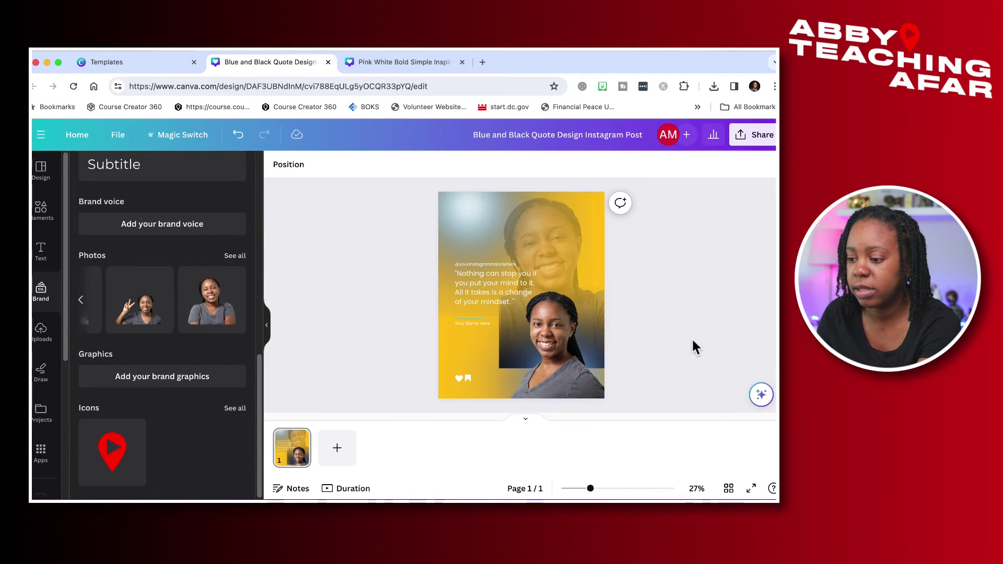
{"action": "left_click", "coordinate": [574, 214]}
{"action": "left_click", "coordinate": [550, 164]}
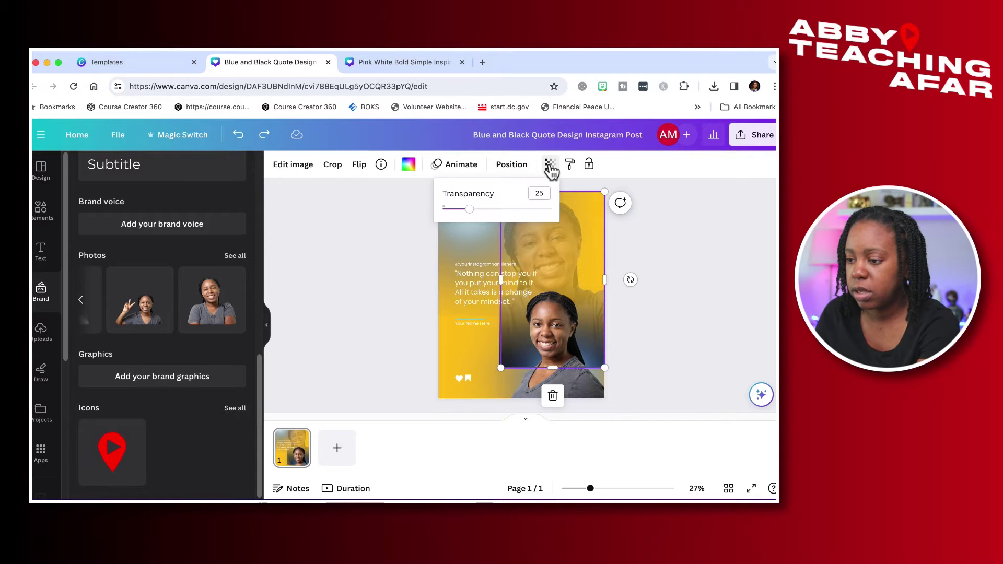
{"action": "left_click", "coordinate": [650, 235]}
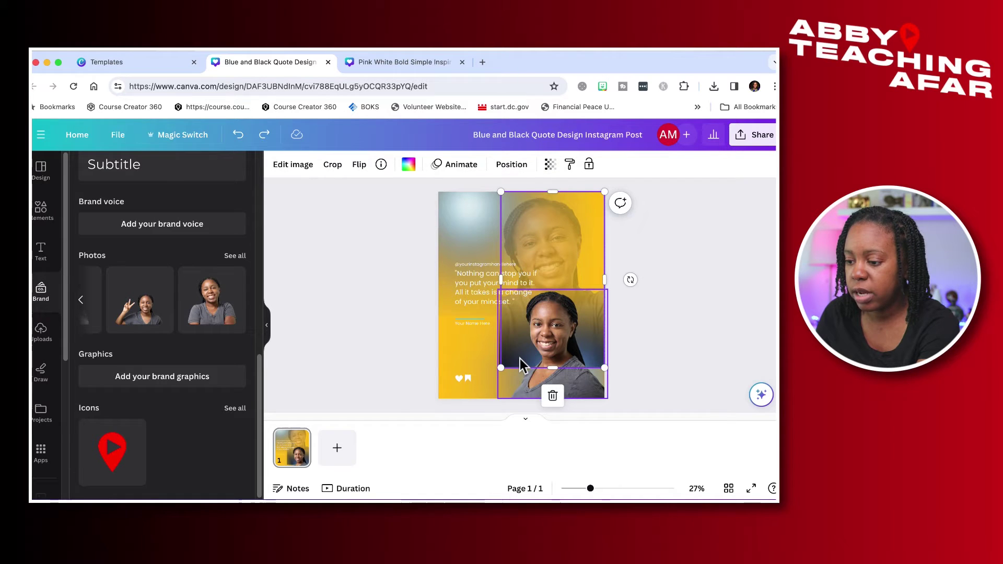
{"action": "left_click", "coordinate": [525, 384]}
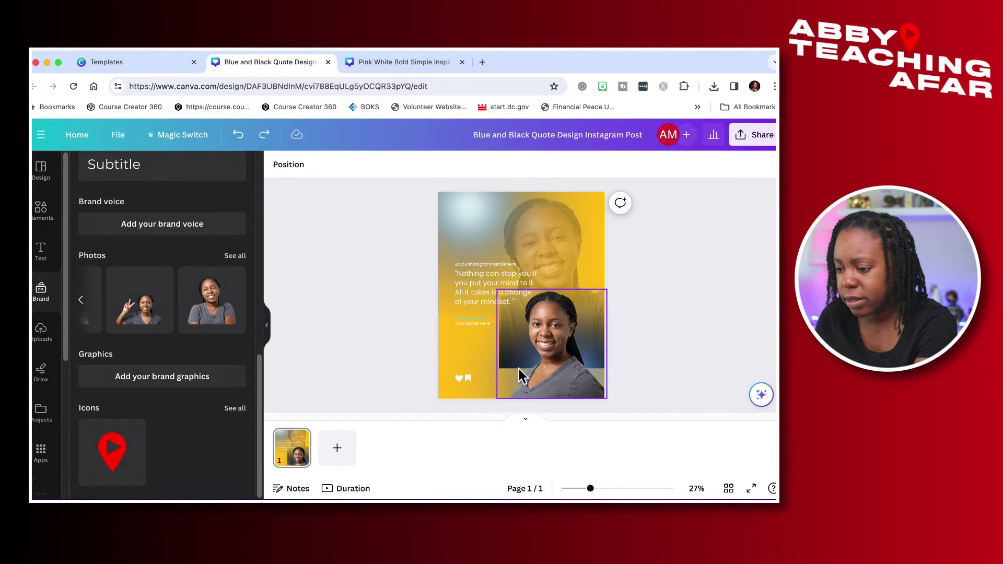
{"action": "left_click", "coordinate": [289, 165]}
Select the dark gradient overlay in Layers and delete it
{"action": "scroll", "coordinate": [192, 381], "scroll_direction": "down", "scroll_amount": 3}
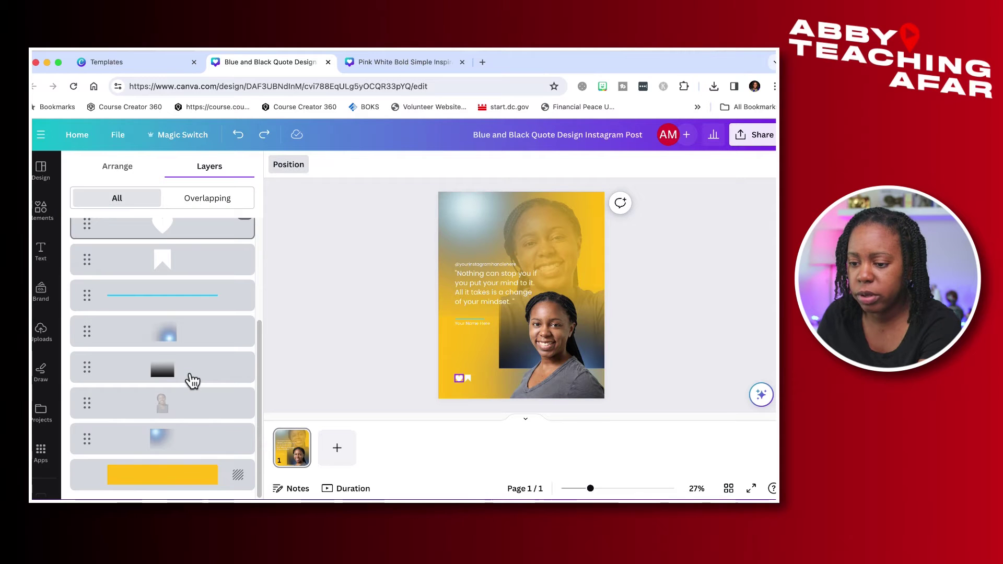
{"action": "left_click", "coordinate": [165, 382]}
{"action": "left_click_drag", "start_coordinate": [500, 322], "coordinate": [444, 320]}
{"action": "mouse_move", "coordinate": [510, 351]}
{"action": "left_mouse_down"}
{"action": "mouse_move", "coordinate": [512, 343]}
{"action": "mouse_move", "coordinate": [511, 352]}
{"action": "left_mouse_up"}
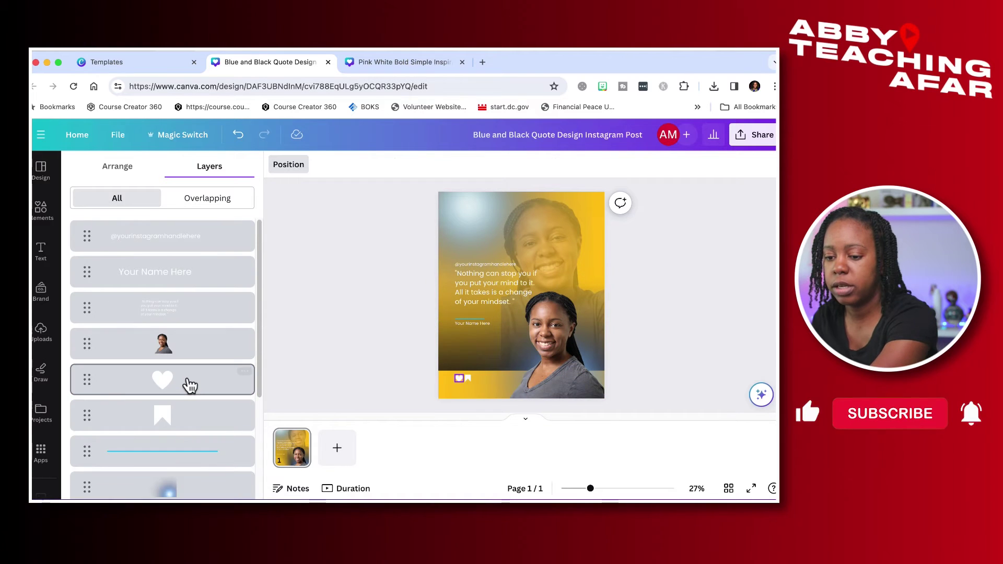
{"action": "key", "text": "Delete"}
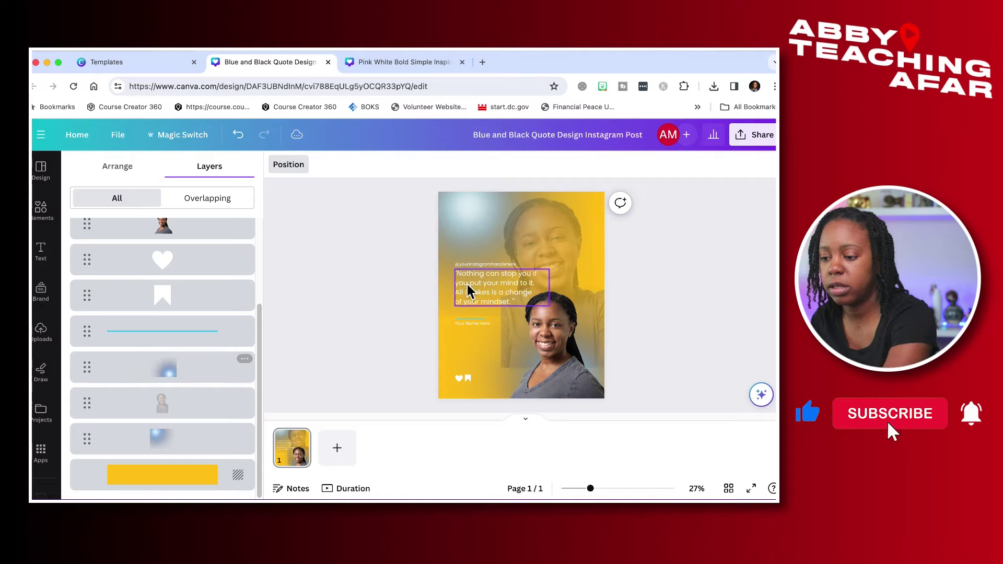
Enlarge the background brand photo from its corner and move it up and left
{"action": "left_click", "coordinate": [574, 234]}
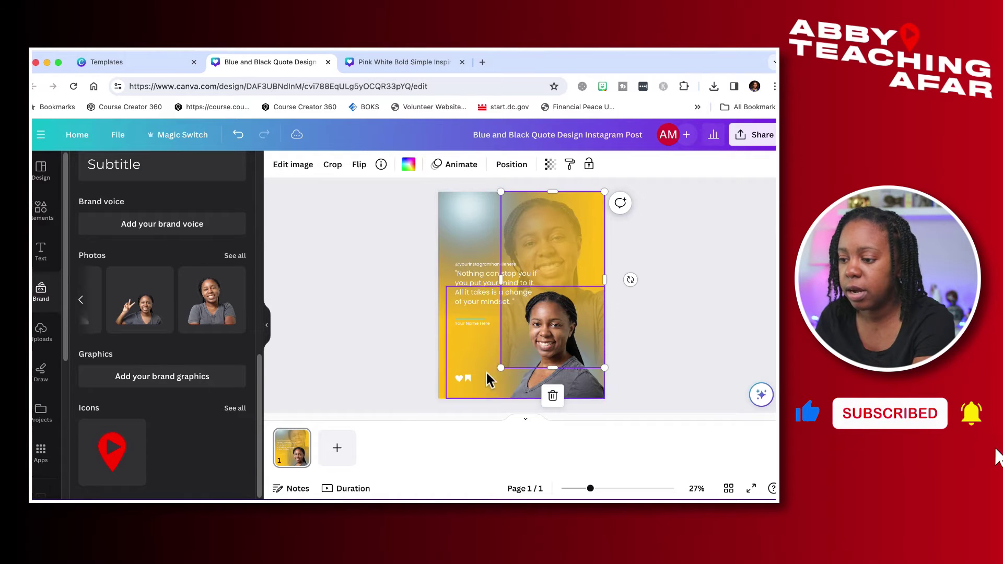
{"action": "left_click_drag", "start_coordinate": [501, 369], "coordinate": [477, 399]}
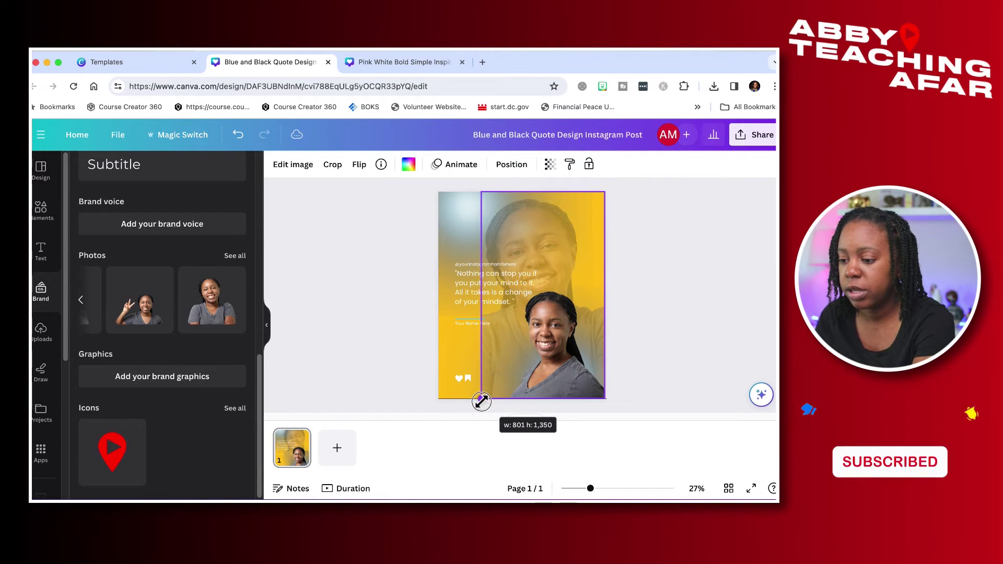
{"action": "left_click", "coordinate": [694, 287]}
{"action": "left_click", "coordinate": [512, 372]}
{"action": "key", "text": "super+z"}
{"action": "key", "text": "super+shift+z"}
{"action": "left_click_drag", "start_coordinate": [465, 211], "coordinate": [444, 198]}
{"action": "left_click", "coordinate": [648, 234]}
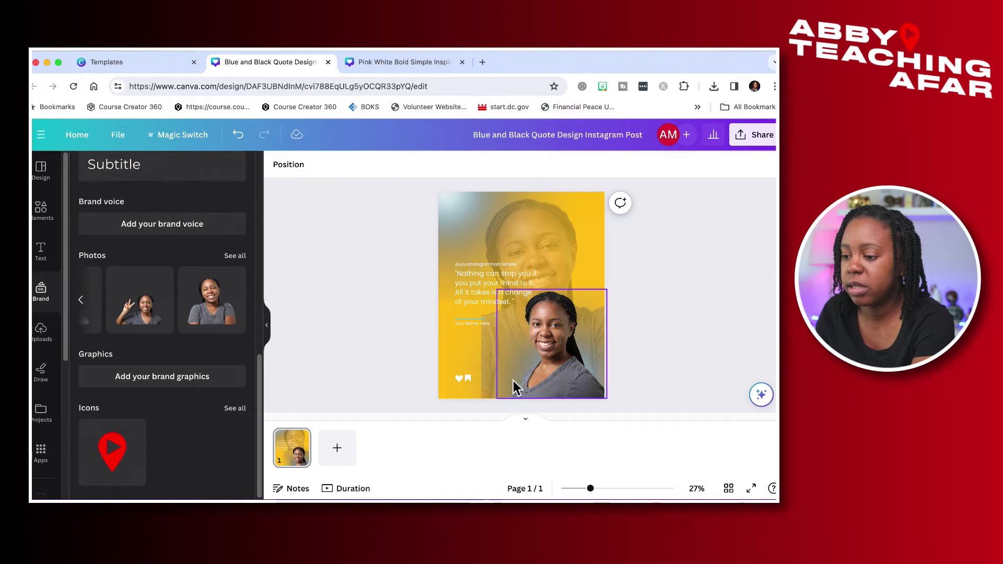
Add a square shape and stretch it into a tall bar along the post's left edge
{"action": "left_click", "coordinate": [553, 251]}
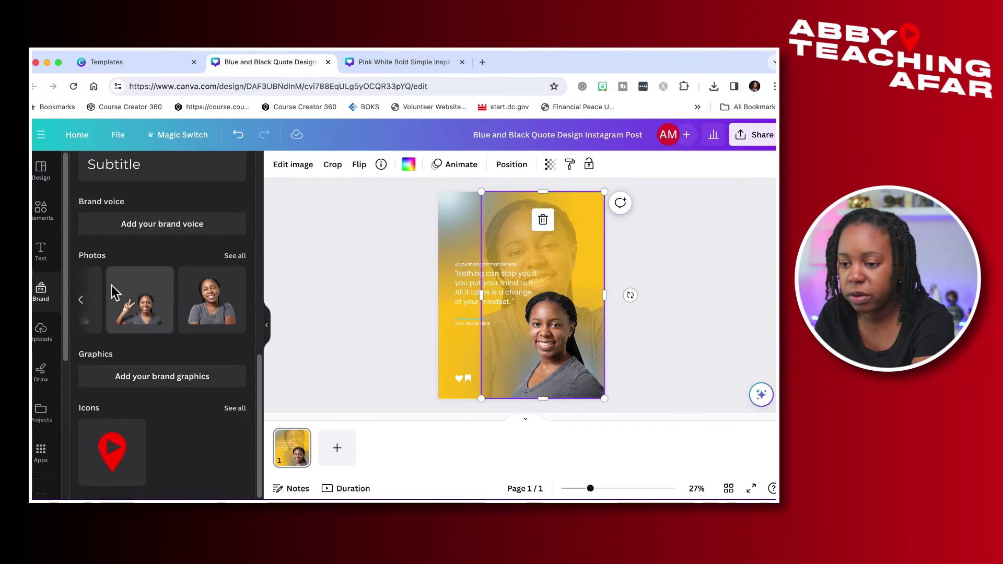
{"action": "left_click", "coordinate": [41, 209]}
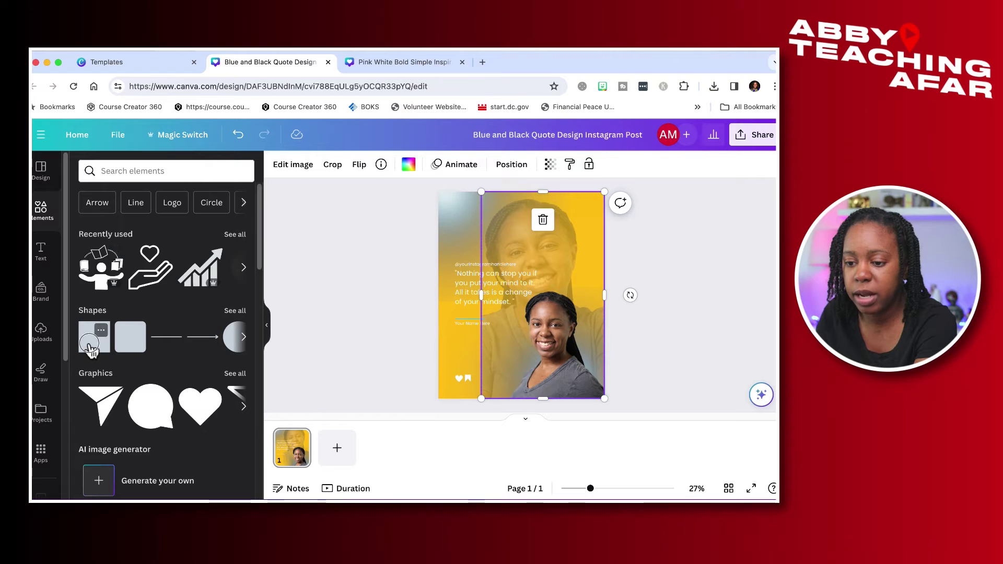
{"action": "left_click", "coordinate": [94, 337]}
{"action": "left_click_drag", "start_coordinate": [529, 316], "coordinate": [456, 413]}
Fill the left bar with the teal brand colour
{"action": "left_click", "coordinate": [456, 215]}
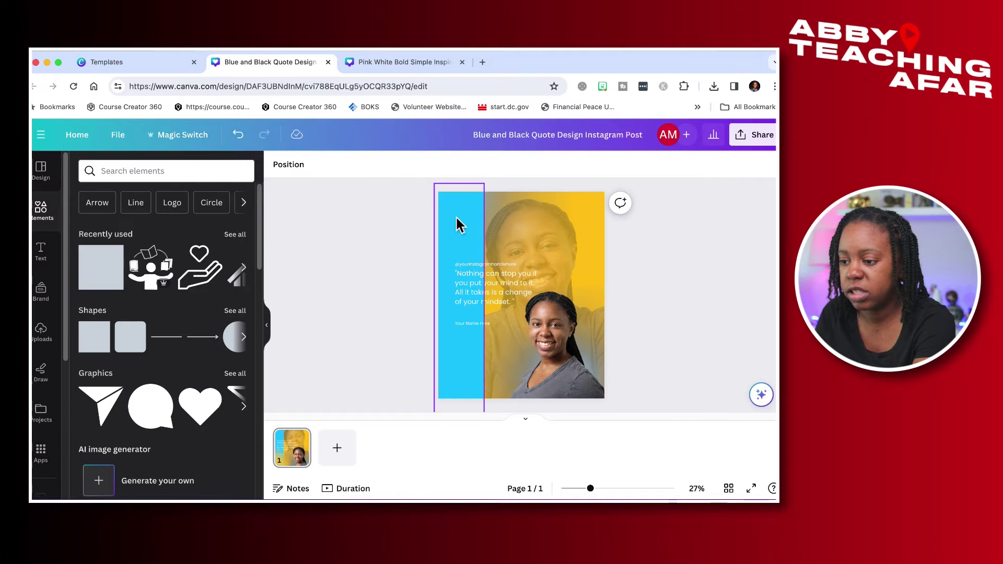
{"action": "left_click", "coordinate": [332, 167]}
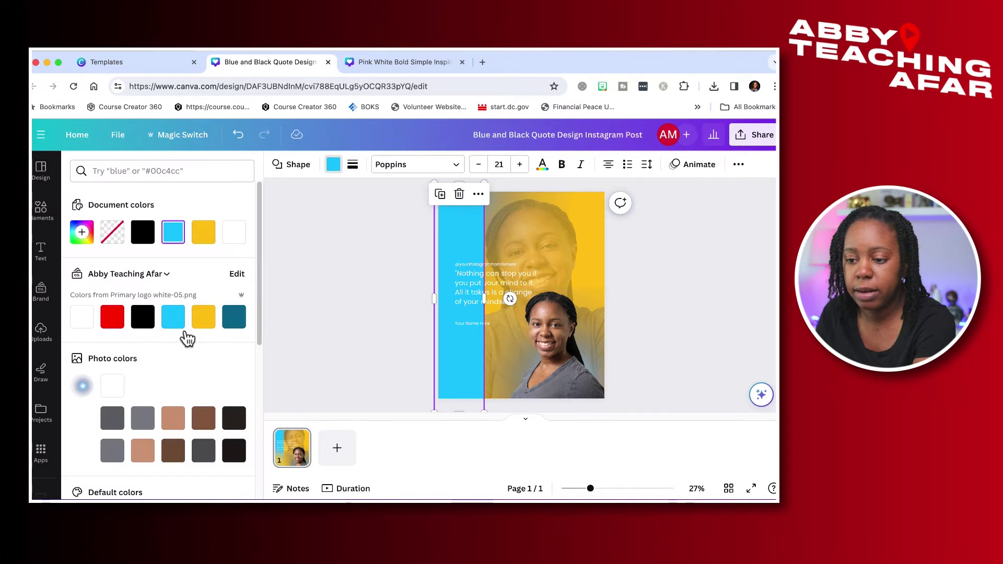
{"action": "left_click", "coordinate": [113, 323]}
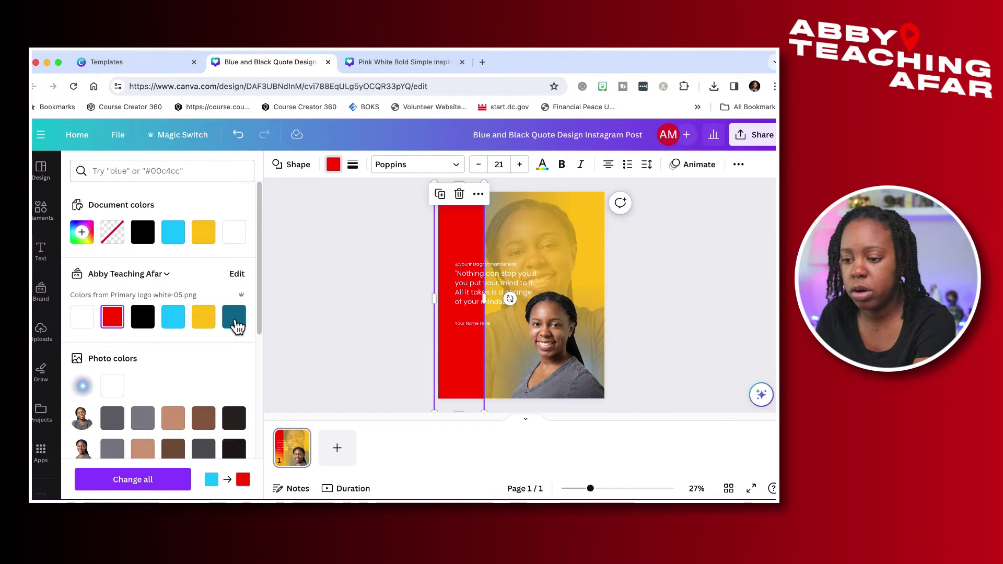
{"action": "left_click", "coordinate": [234, 319]}
{"action": "left_click", "coordinate": [358, 291]}
{"action": "left_click", "coordinate": [642, 281]}
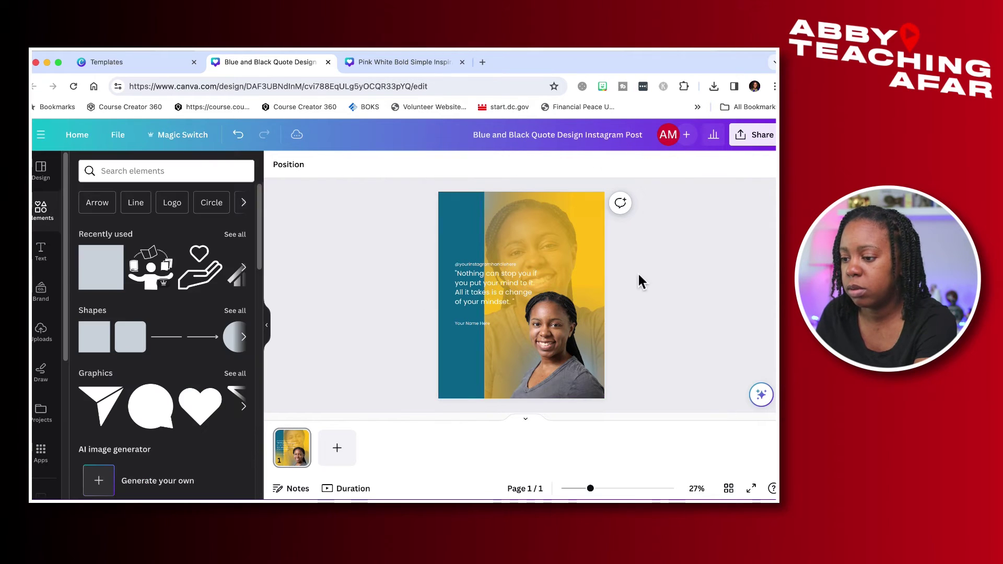
{"action": "double_click", "coordinate": [551, 240]}
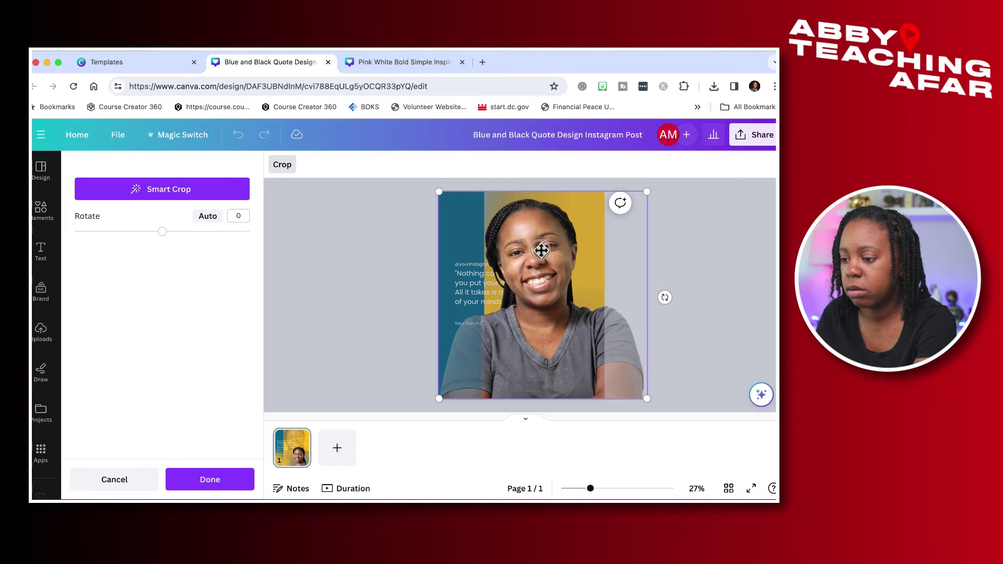
Crop-shift the background photo upward within its frame and finish the crop
{"action": "left_click_drag", "start_coordinate": [541, 250], "coordinate": [539, 224]}
{"action": "left_click", "coordinate": [695, 238]}
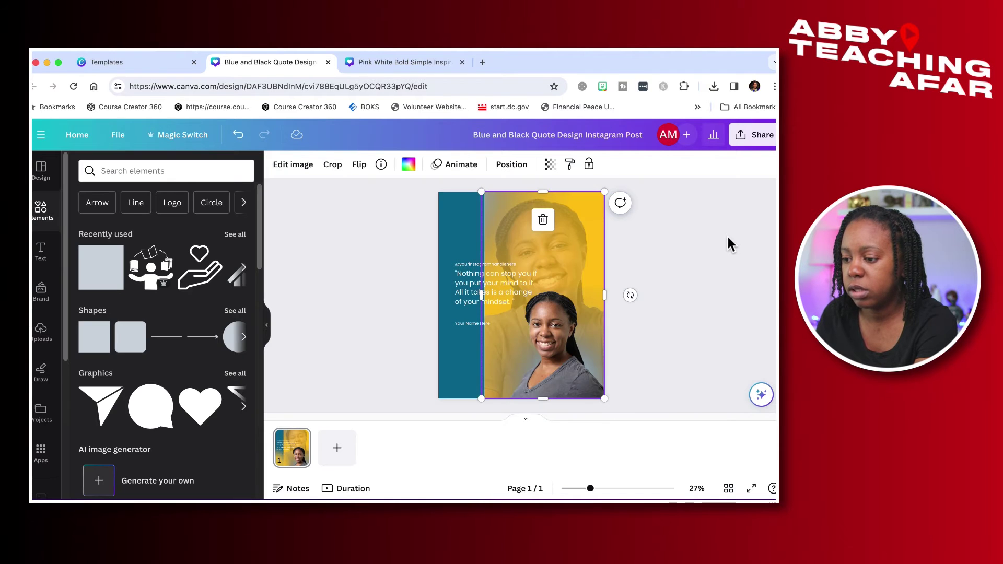
{"action": "left_click", "coordinate": [667, 264]}
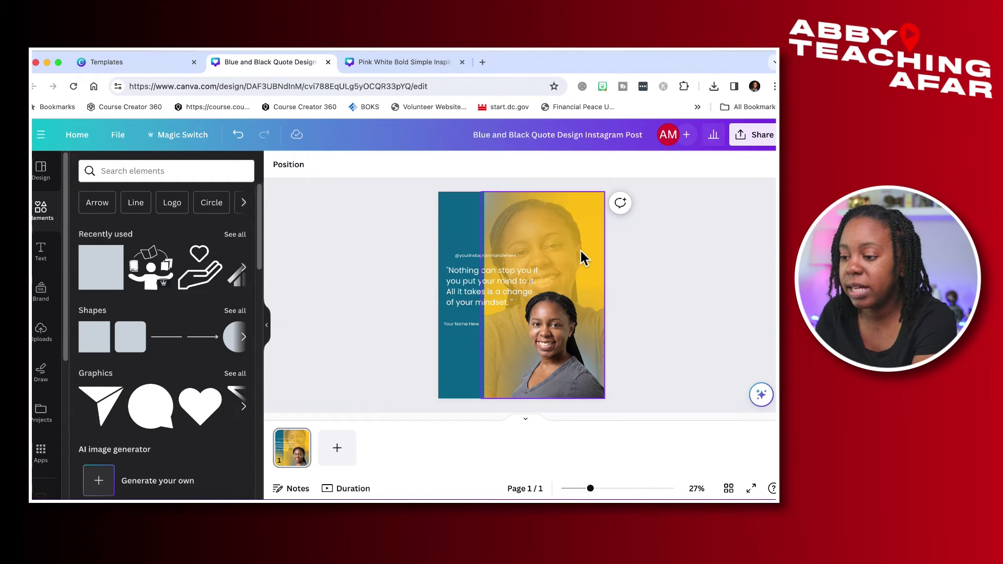
{"action": "left_click", "coordinate": [564, 232]}
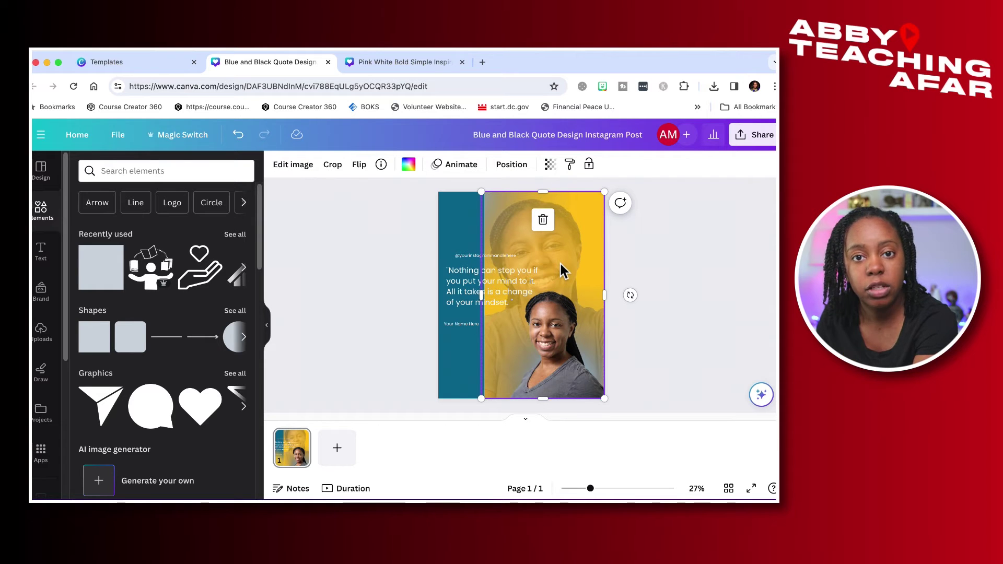
{"action": "left_click", "coordinate": [554, 348]}
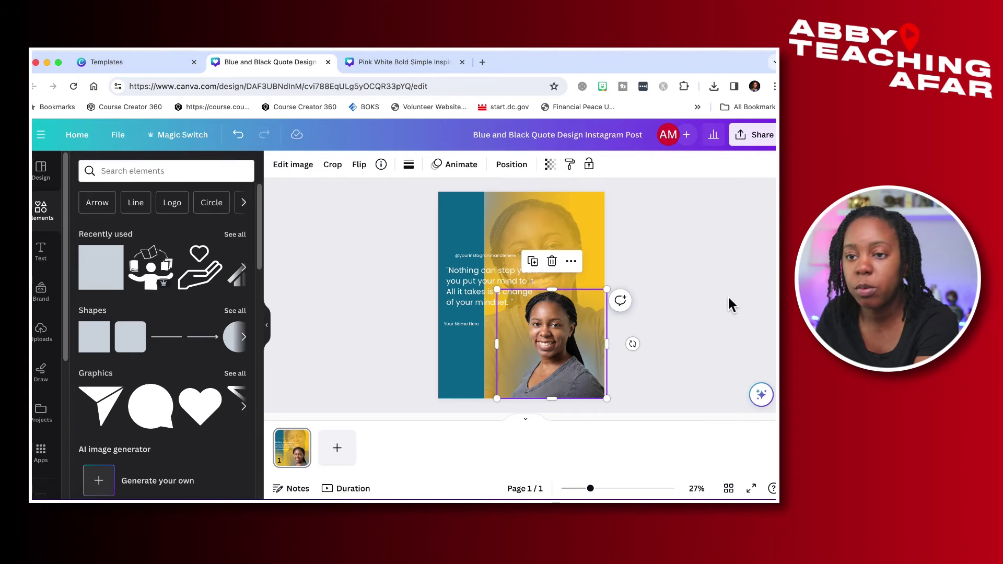
{"action": "left_click", "coordinate": [498, 283]}
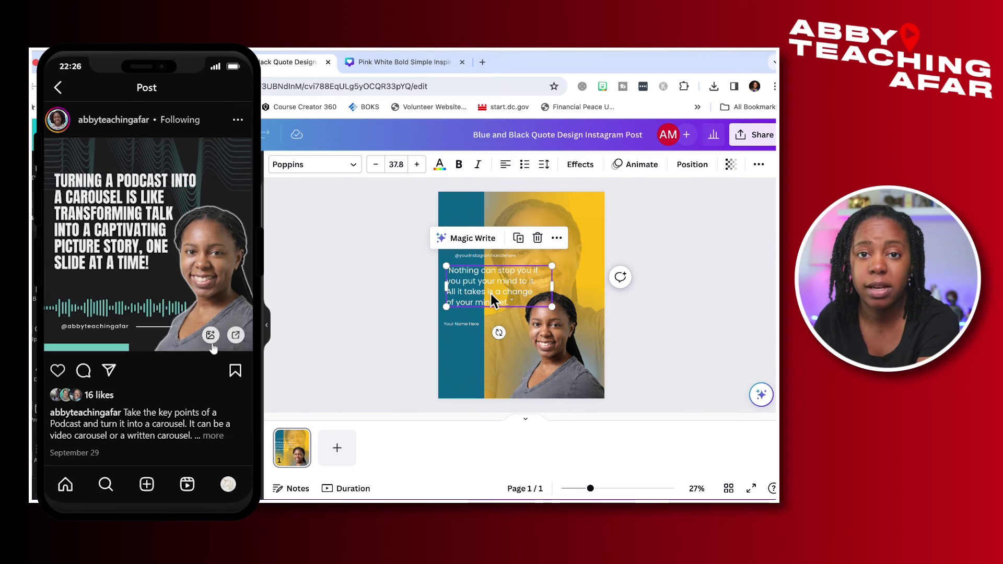
{"action": "left_click", "coordinate": [632, 197]}
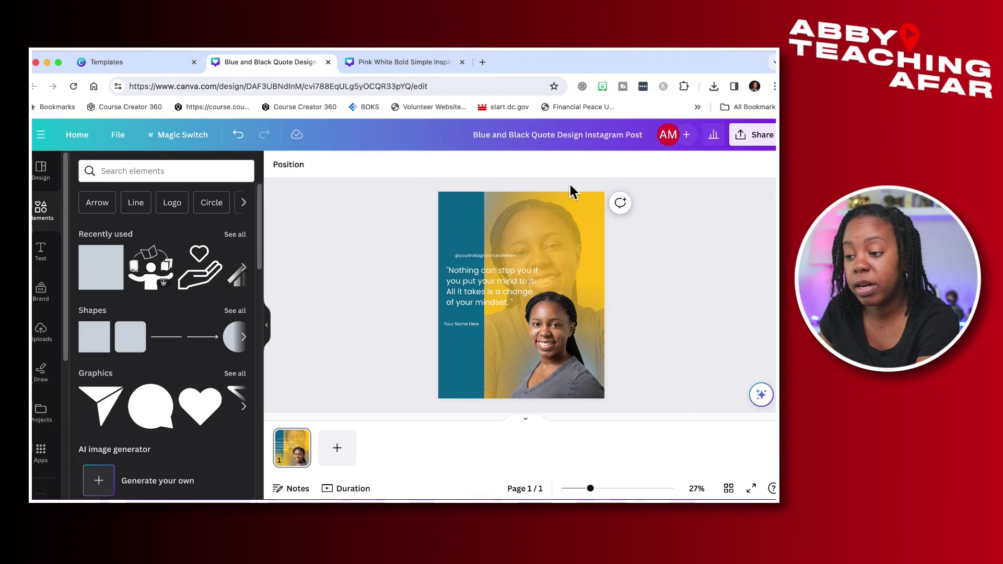
Switch to the Pink White Bold Simple Inspirational Quote Instagram Post browser tab
{"action": "left_click", "coordinate": [410, 61]}
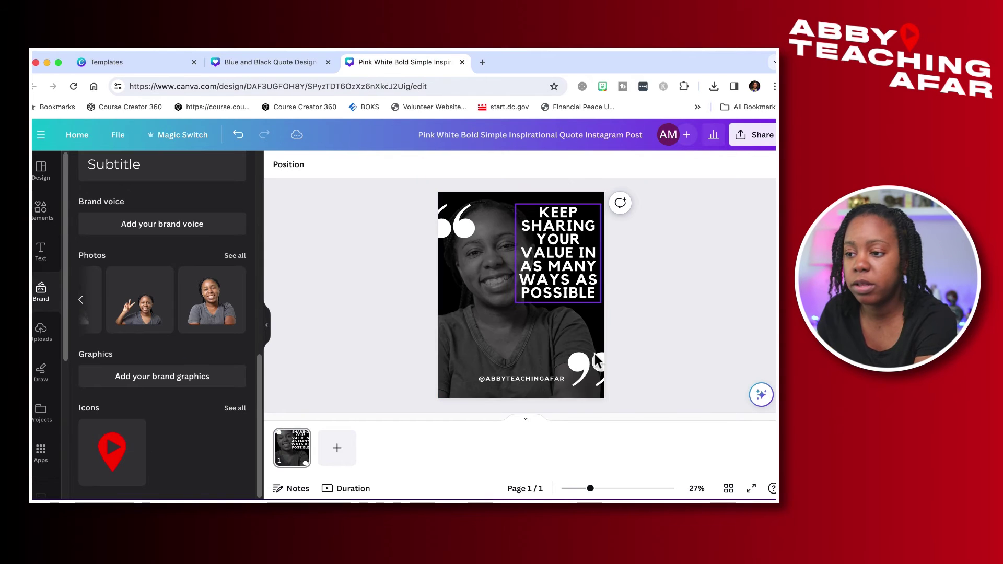